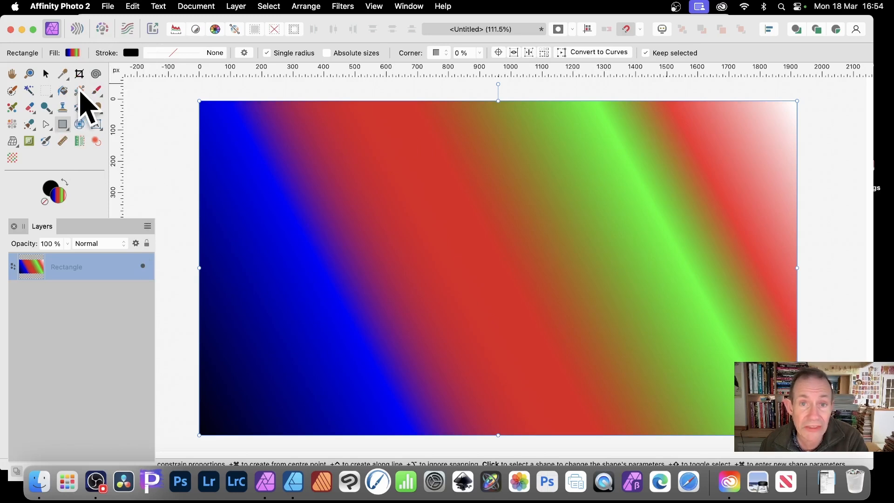
# Inspect the rectangle's linear gradient with the Gradient tool, including its colour stops and fill swatches.
pyautogui.click(80, 91)
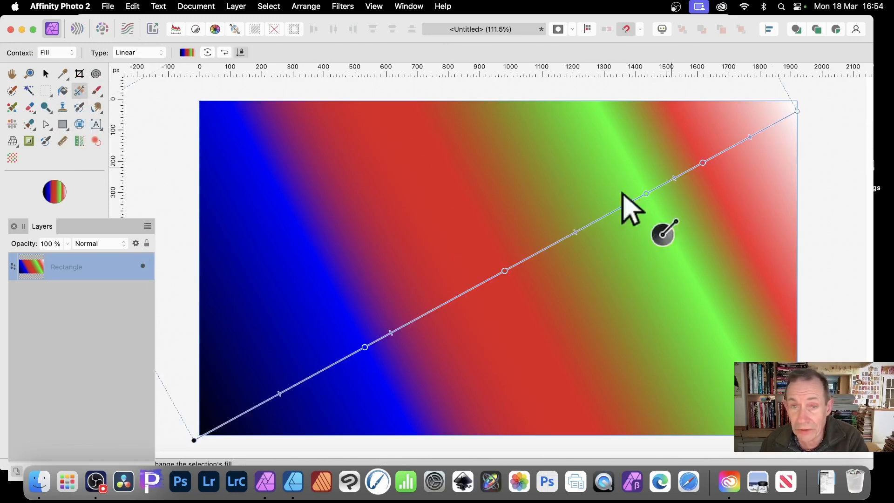
pyautogui.click(186, 52)
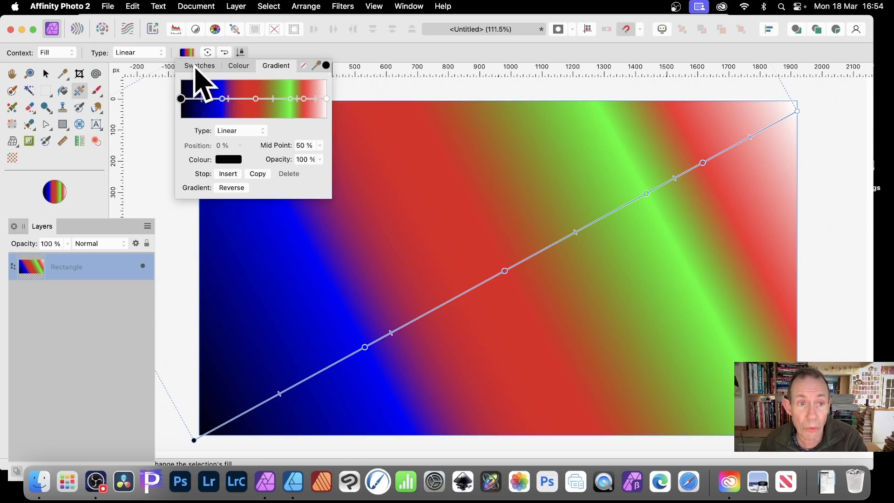
pyautogui.click(200, 65)
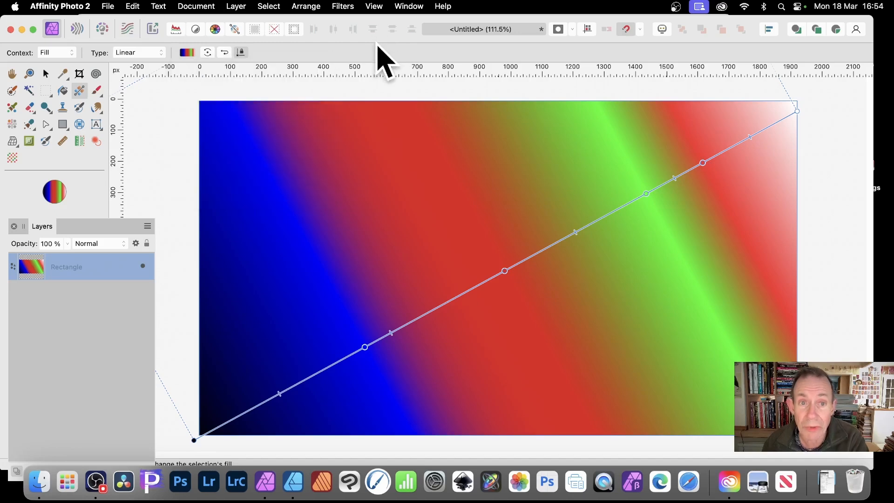
# Send the document to Affinity Designer for editing and place the Appearance panel over the artwork's upper right area.
pyautogui.click(105, 6)
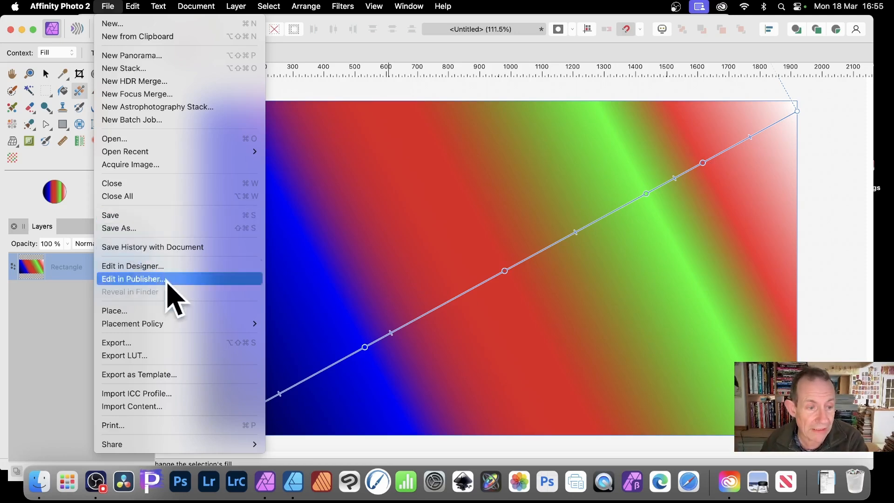
pyautogui.click(130, 266)
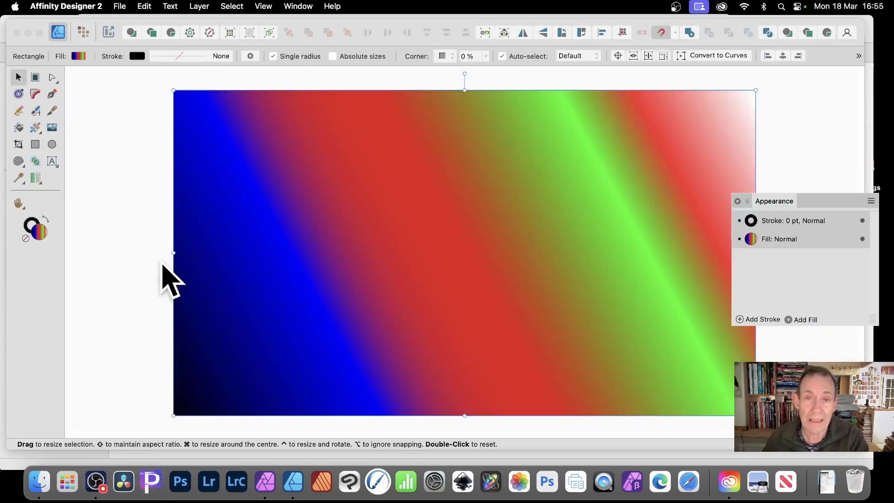
pyautogui.moveTo(782, 200); pyautogui.dragTo(579, 151)
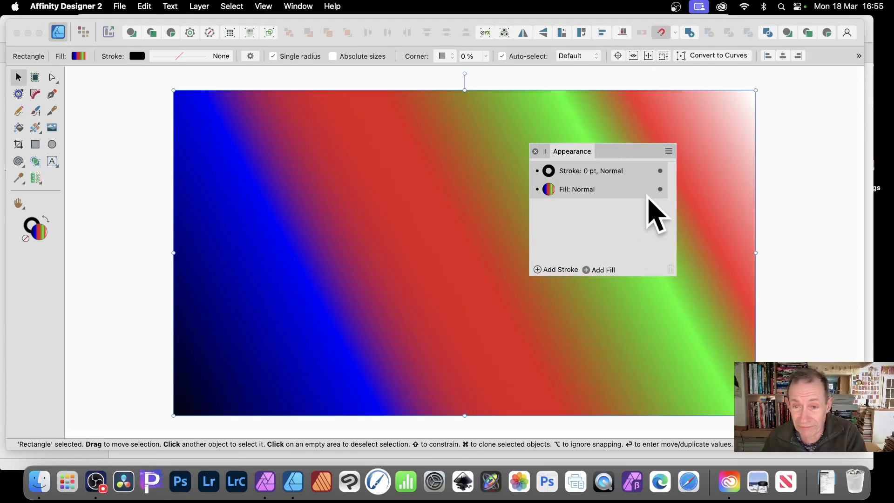
pyautogui.moveTo(583, 152); pyautogui.dragTo(632, 120)
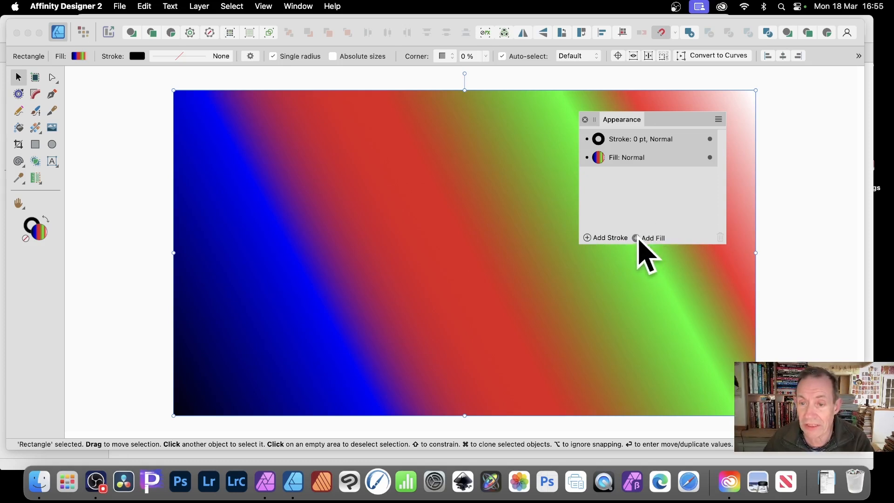
pyautogui.click(637, 238)
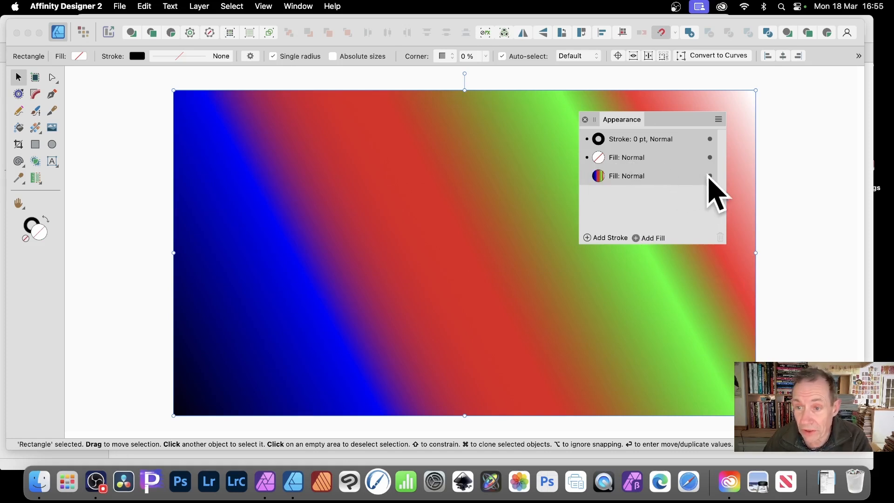
pyautogui.click(710, 176)
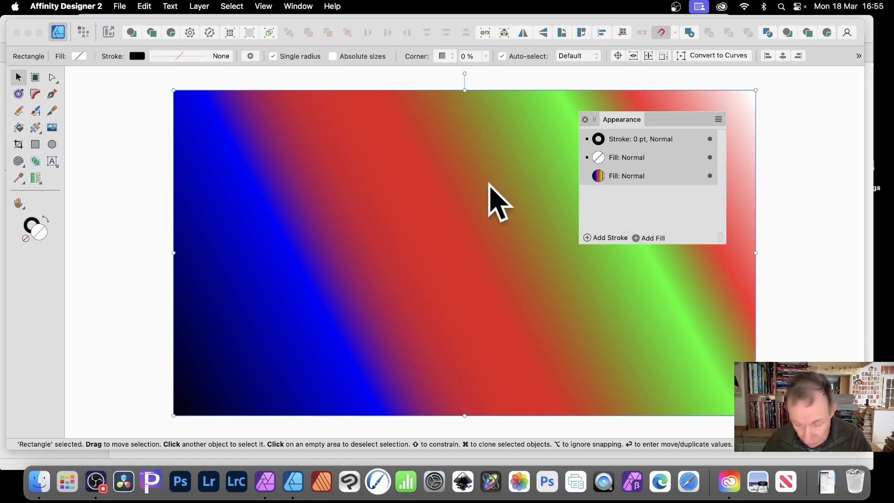
pyautogui.press('super+z')
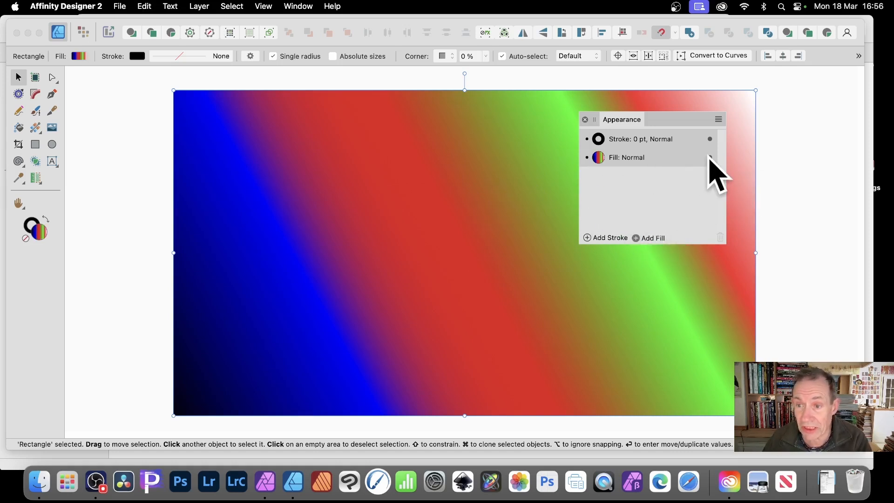
# Duplicate the rectangle's gradient fill and redraw the upper copy diagonally from the upper-left corner to the lower-right corner.
pyautogui.rightClick(675, 160)
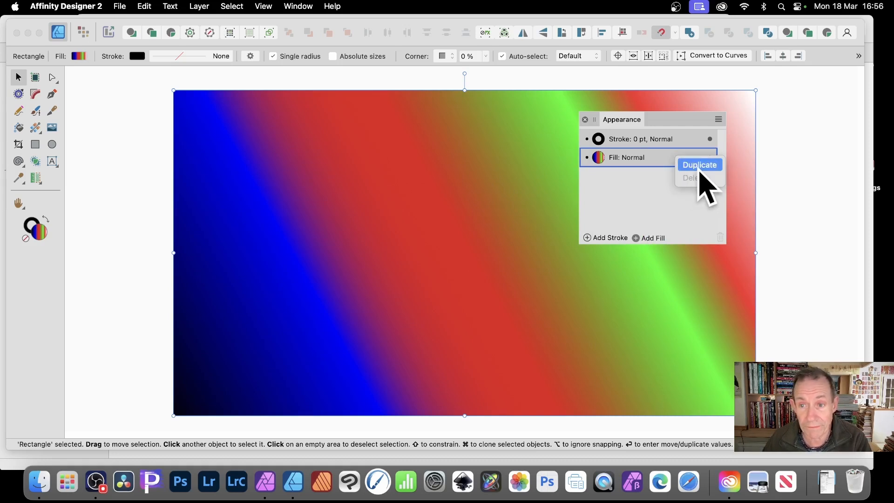
pyautogui.click(700, 165)
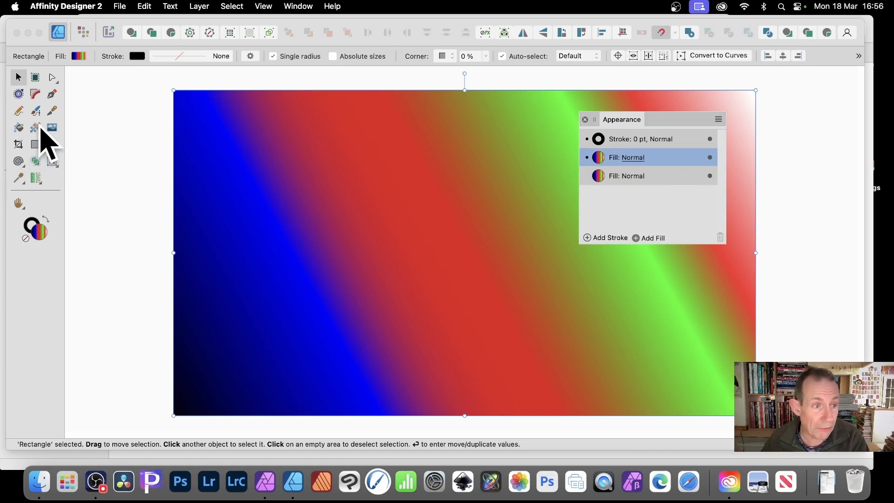
pyautogui.click(37, 128)
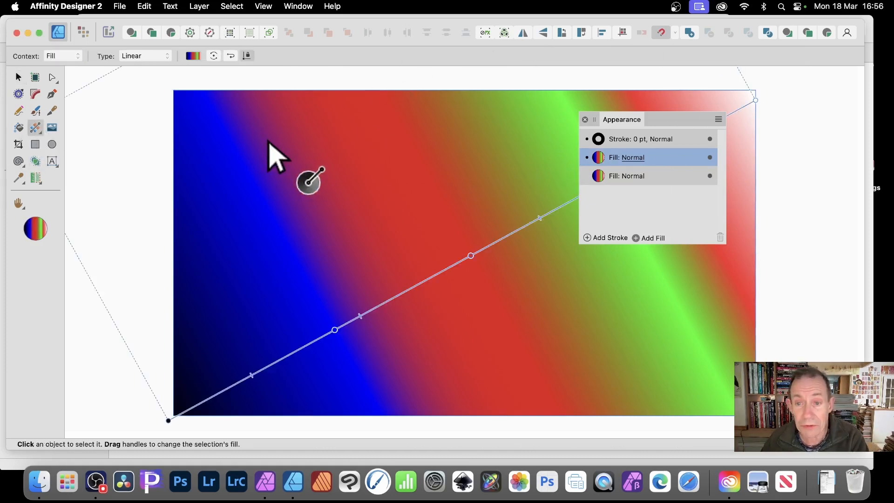
pyautogui.moveTo(183, 97); pyautogui.dragTo(747, 398)
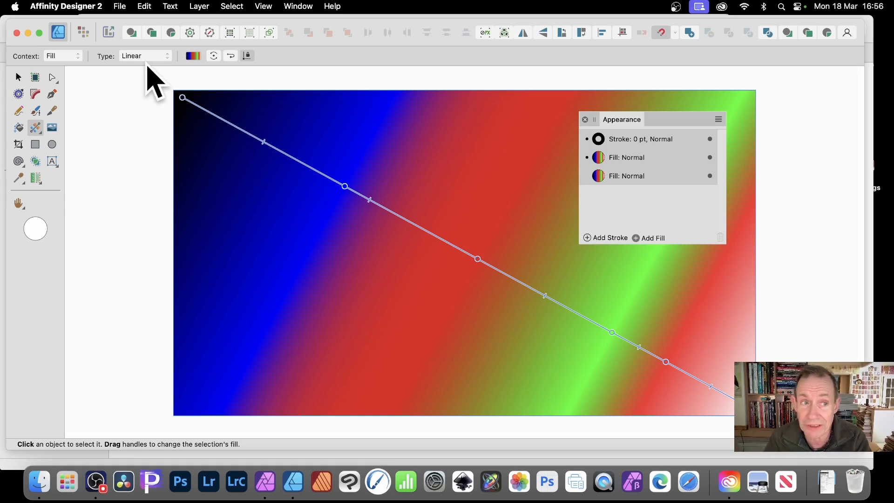
# Set the blend mode of the rectangle's upper gradient fill to Difference.
pyautogui.click(631, 159)
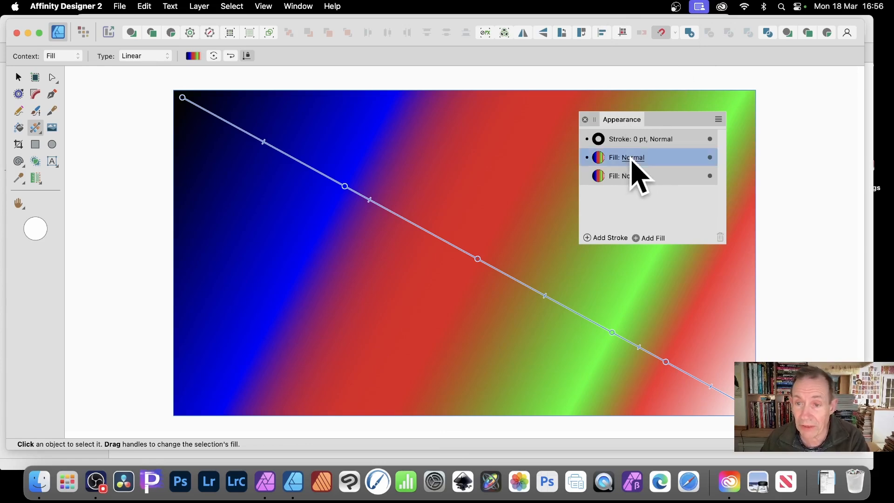
pyautogui.click(633, 160)
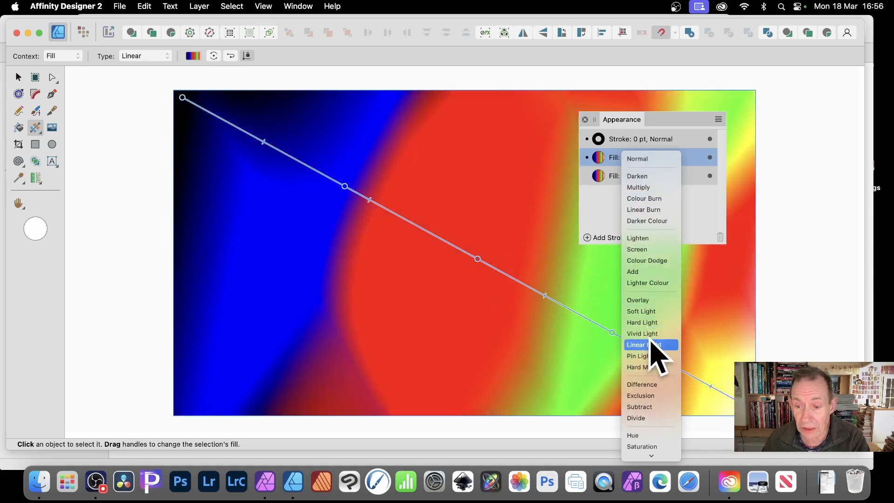
pyautogui.scroll(-1, 646, 369)
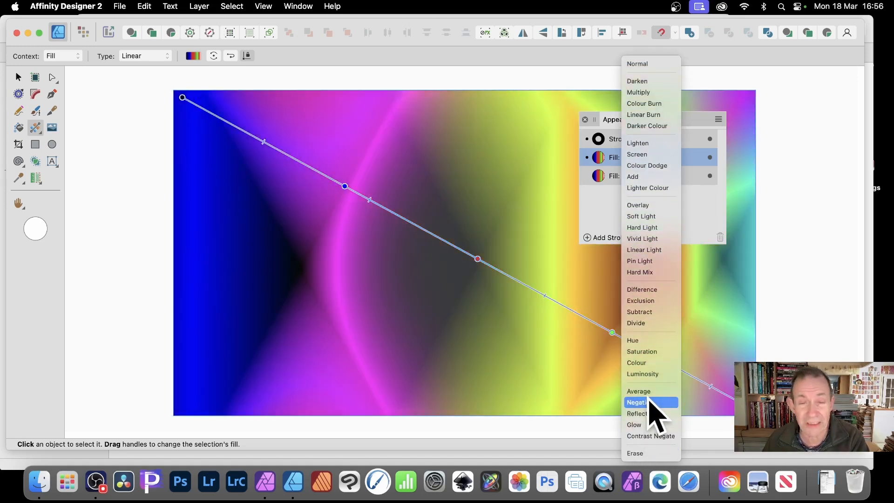
pyautogui.click(651, 290)
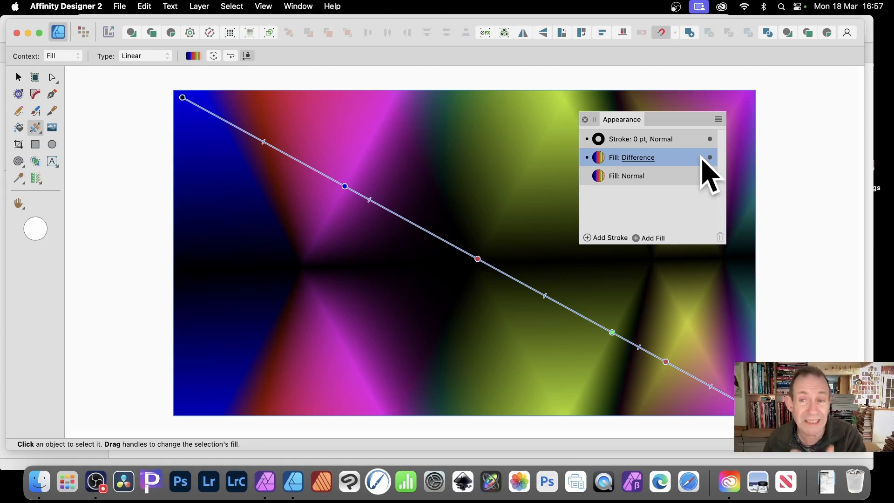
# Show the Layers panel to check how the double-filled rectangle is listed, and close the panel again.
pyautogui.click(304, 5)
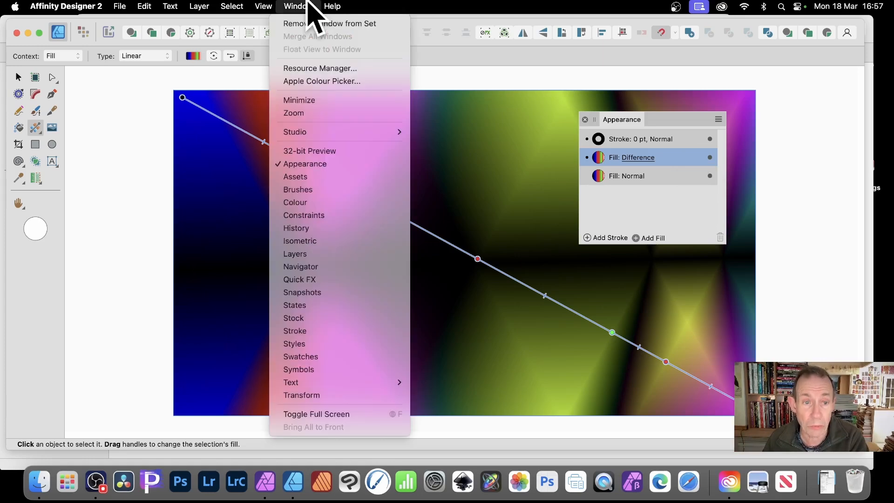
pyautogui.click(333, 253)
pyautogui.moveTo(620, 129); pyautogui.dragTo(673, 192)
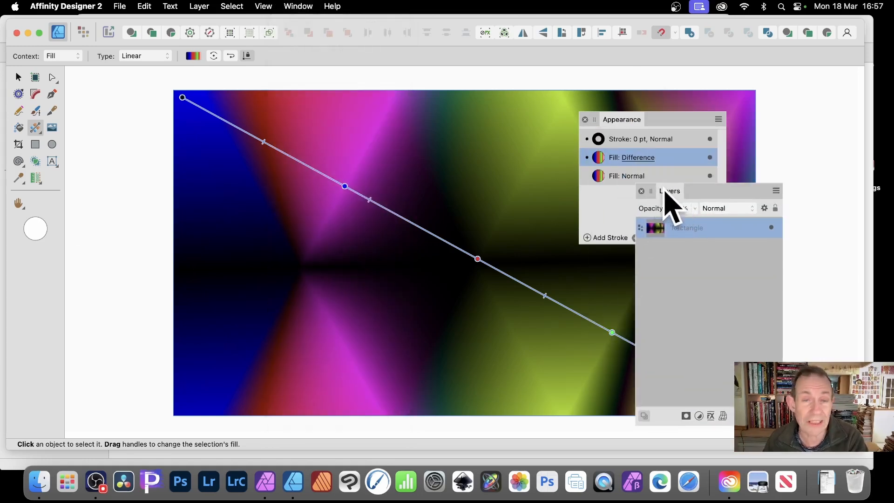
pyautogui.click(641, 192)
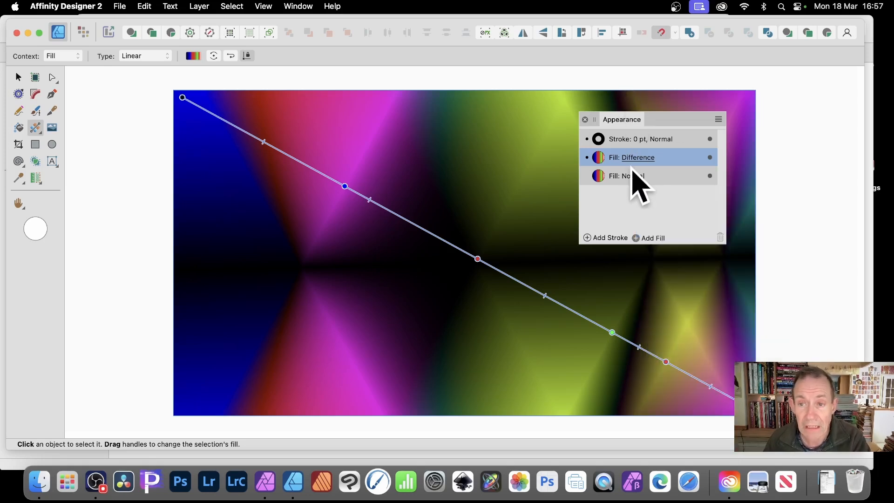
# Send the document back to Affinity Photo for editing and activate the Move tool.
pyautogui.click(123, 5)
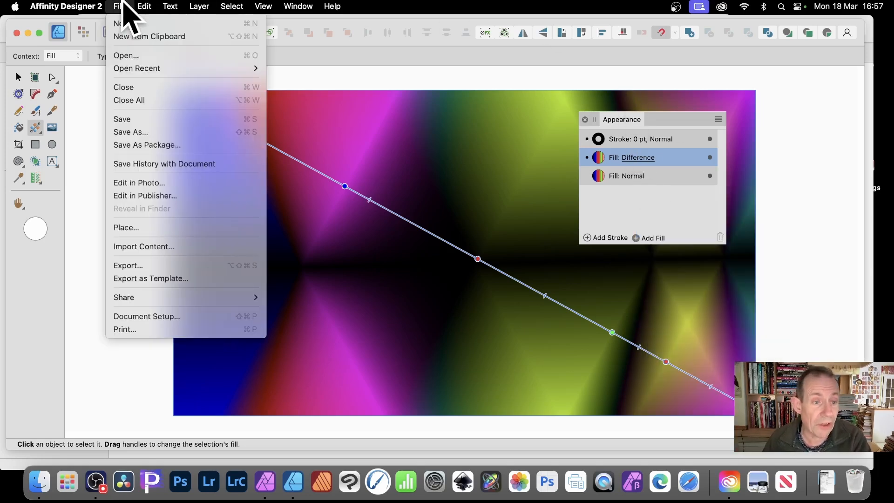
pyautogui.click(149, 183)
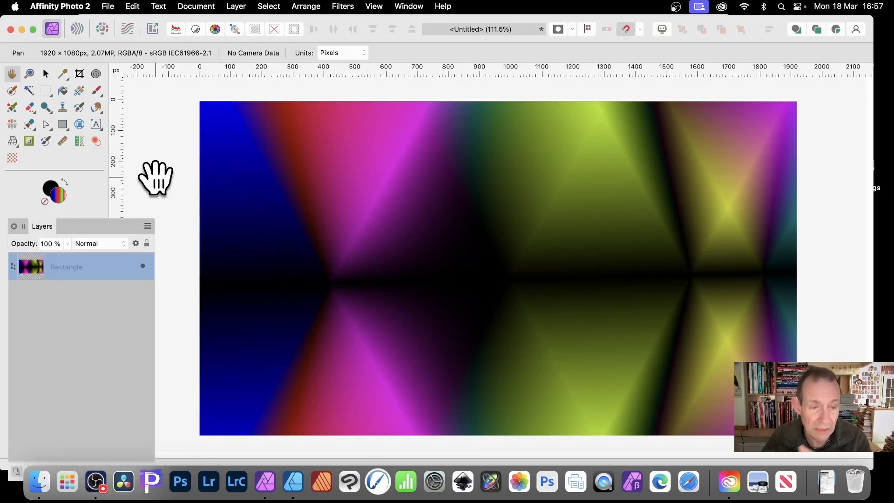
pyautogui.click(45, 74)
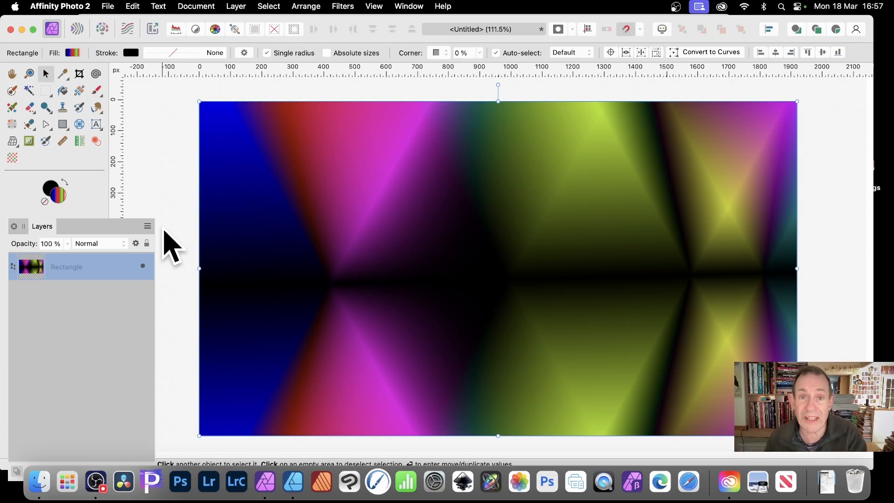
# Rasterise the rectangle layer and create a new pattern layer from it.
pyautogui.click(236, 6)
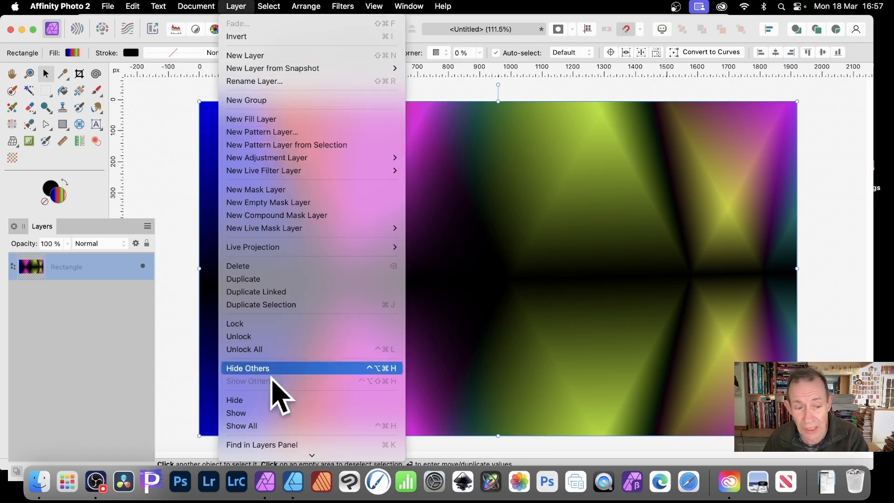
pyautogui.scroll(-5, 278, 386)
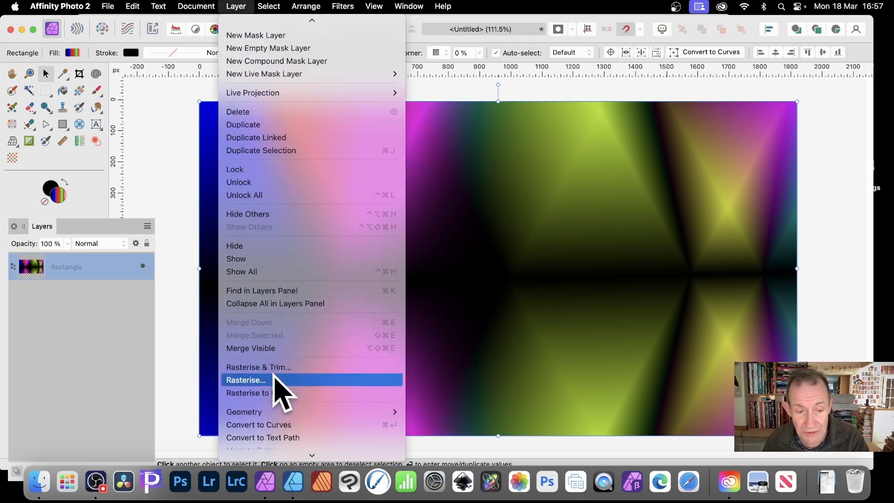
pyautogui.click(271, 382)
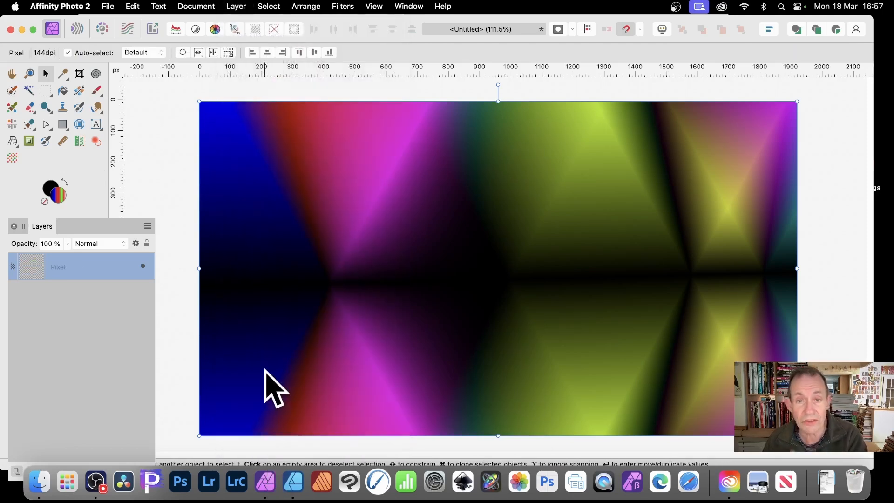
pyautogui.click(238, 5)
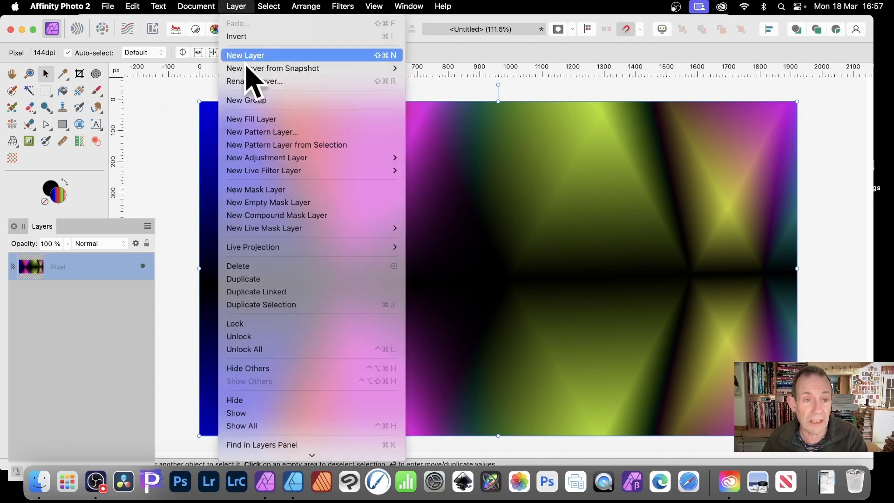
pyautogui.click(275, 145)
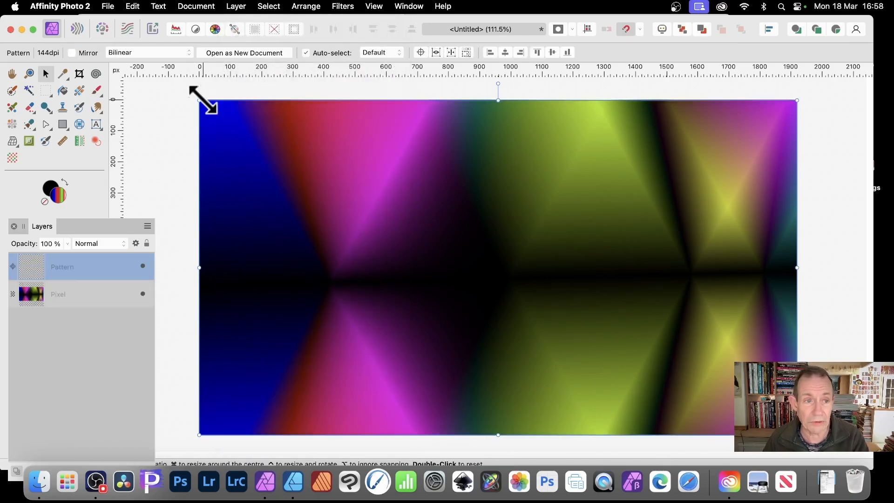
# Shrink the pattern tile from its upper-left corner to about a third of the canvas width and turn on Mirror.
pyautogui.moveTo(200, 101); pyautogui.dragTo(426, 227)
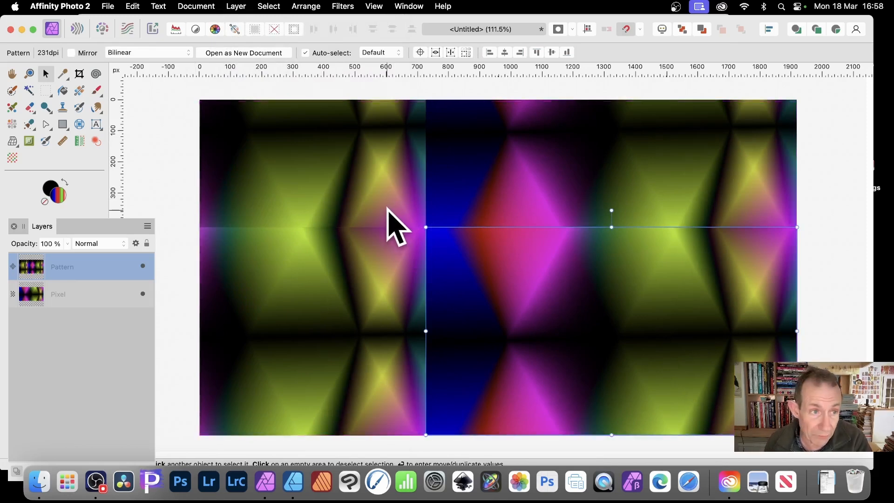
pyautogui.click(71, 53)
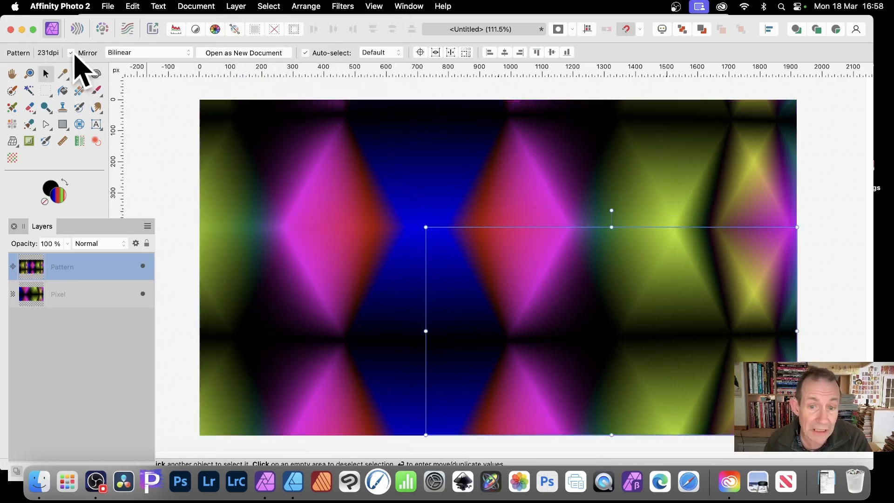
pyautogui.moveTo(425, 227); pyautogui.dragTo(595, 321)
# Move the pattern tile toward the canvas centre and rotate it so the repeats run diagonally, enlarging it slightly.
pyautogui.moveTo(651, 367); pyautogui.dragTo(378, 232)
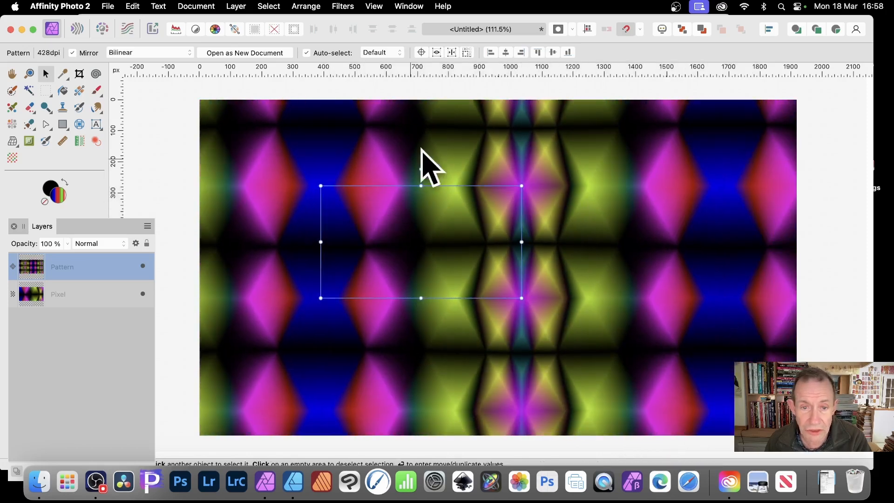
pyautogui.moveTo(421, 170); pyautogui.dragTo(512, 195)
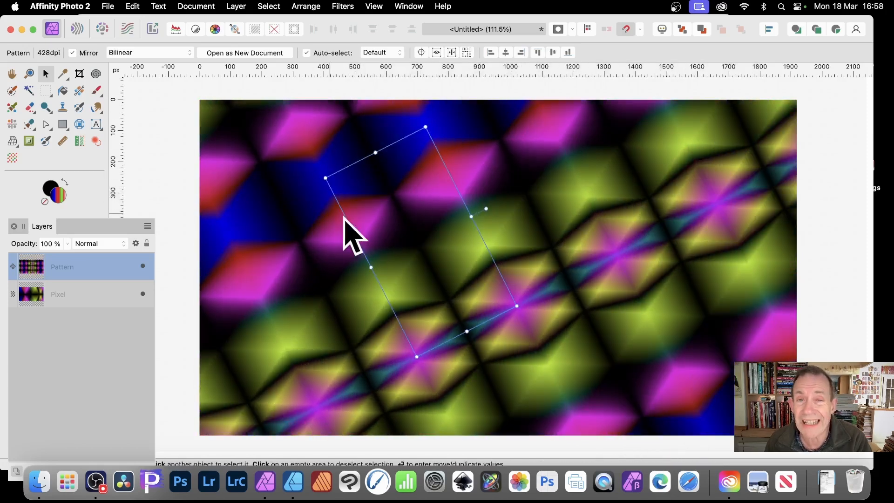
pyautogui.moveTo(417, 357); pyautogui.dragTo(416, 372)
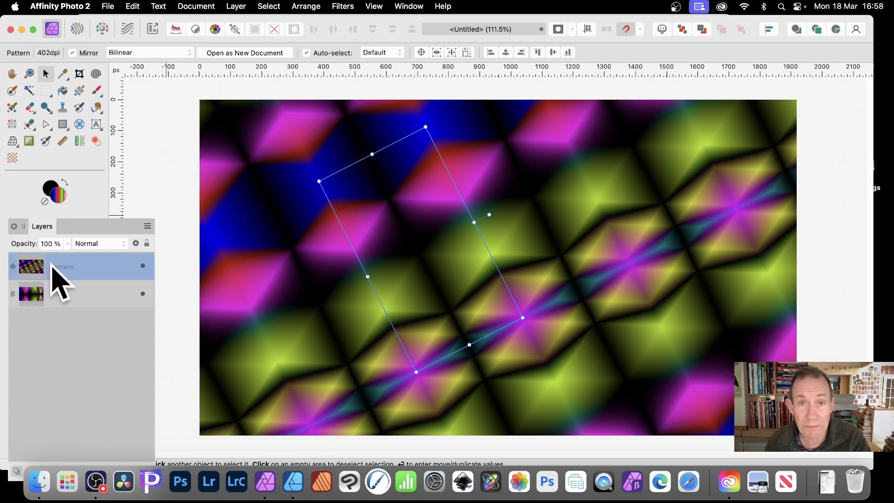
# Duplicate the pattern layer, offset the copy's tile up and to the left, and set its blend mode to Vivid Light.
pyautogui.rightClick(66, 269)
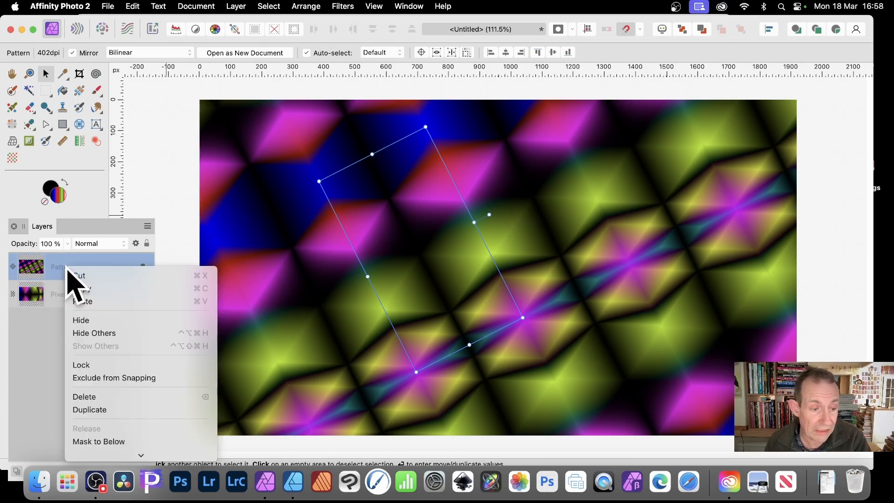
pyautogui.click(100, 412)
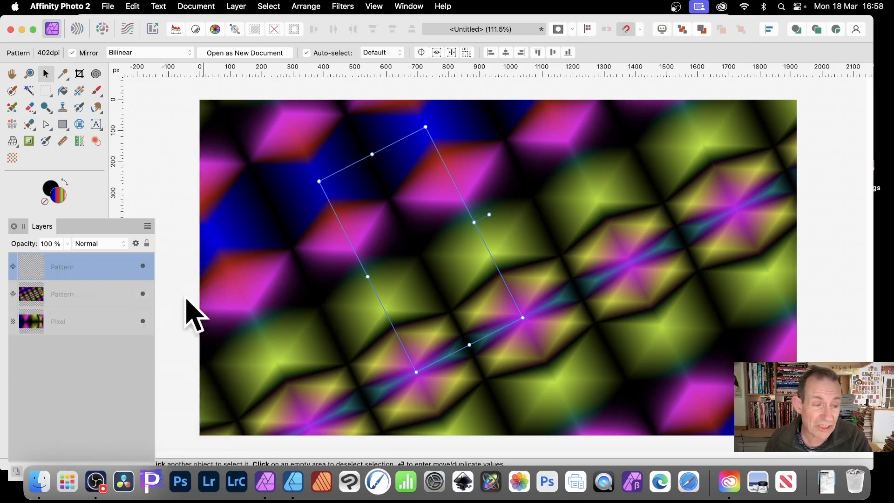
pyautogui.moveTo(393, 219); pyautogui.dragTo(319, 192)
pyautogui.click(114, 246)
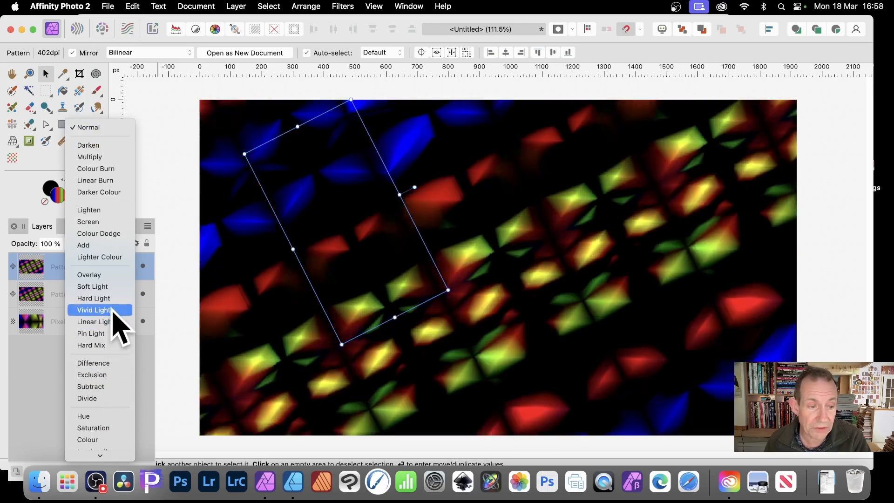
pyautogui.click(113, 311)
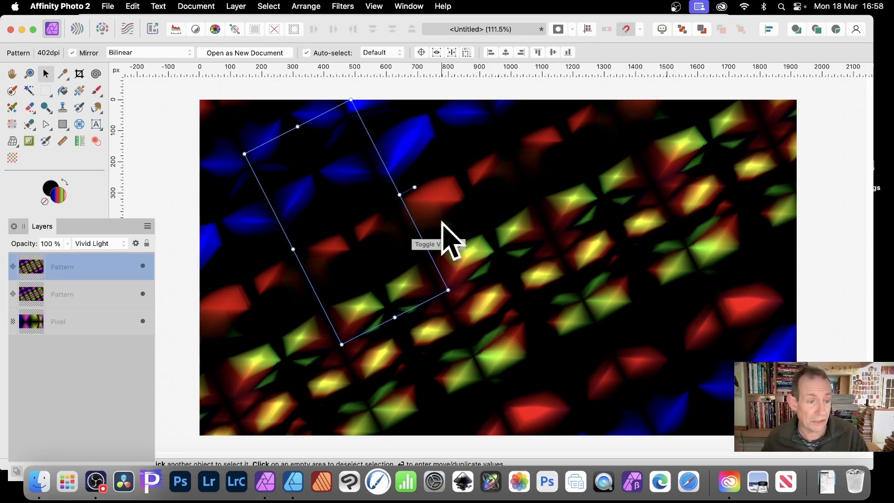
# Merge both pattern layers and the underlying pixel layer into a single layer.
pyautogui.keyDown('shift'); pyautogui.click(67, 321); pyautogui.keyUp('shift')
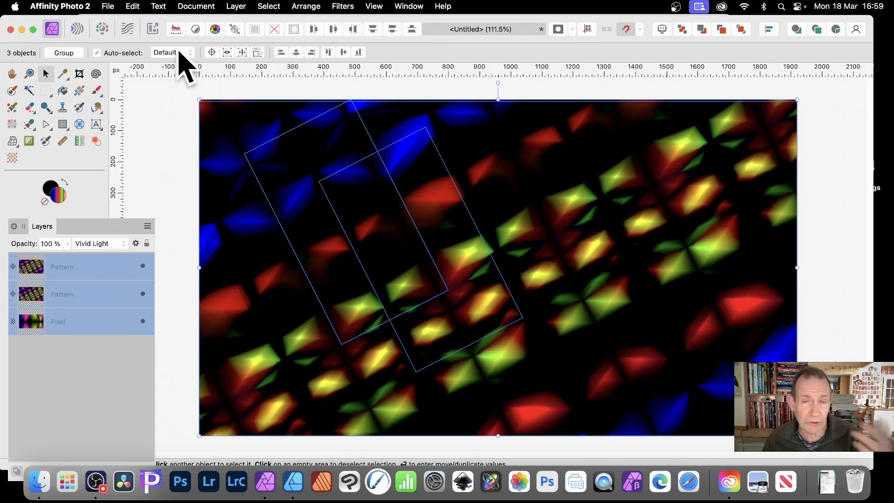
pyautogui.click(236, 6)
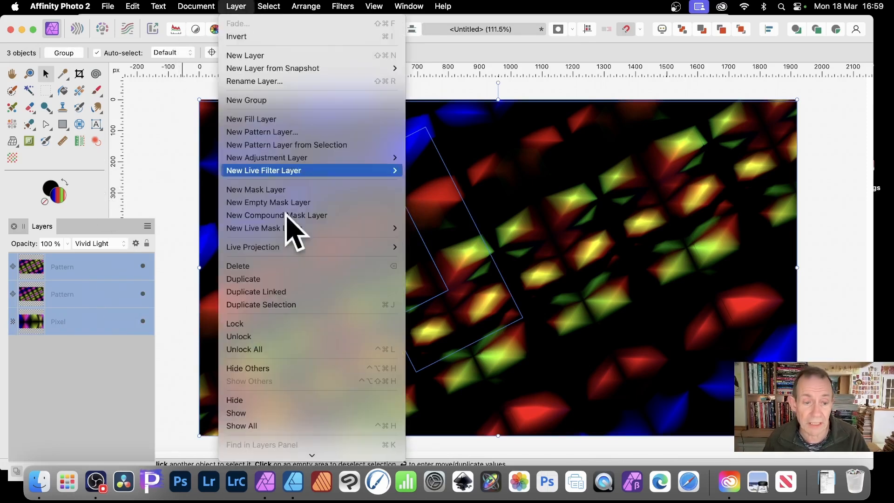
pyautogui.scroll(-5, 286, 326)
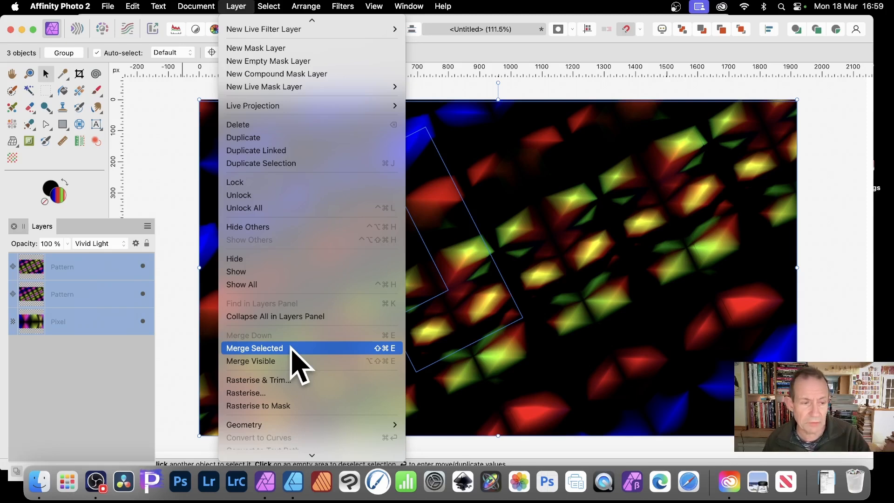
pyautogui.click(293, 349)
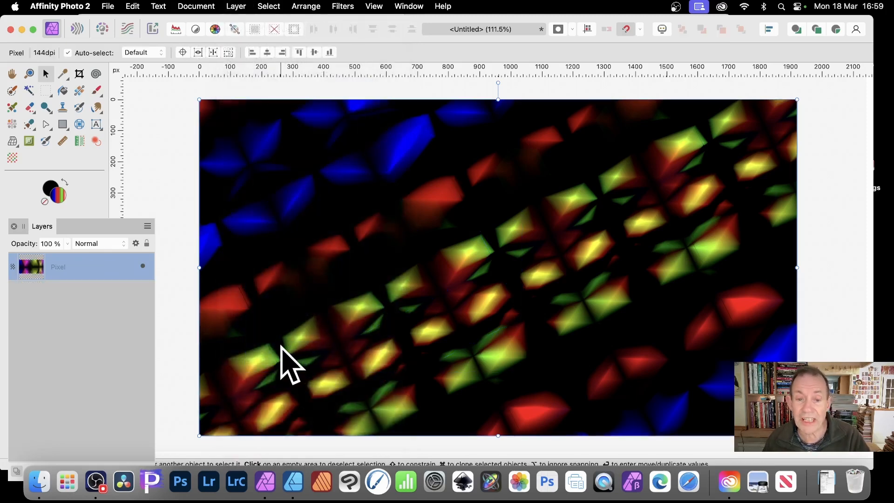